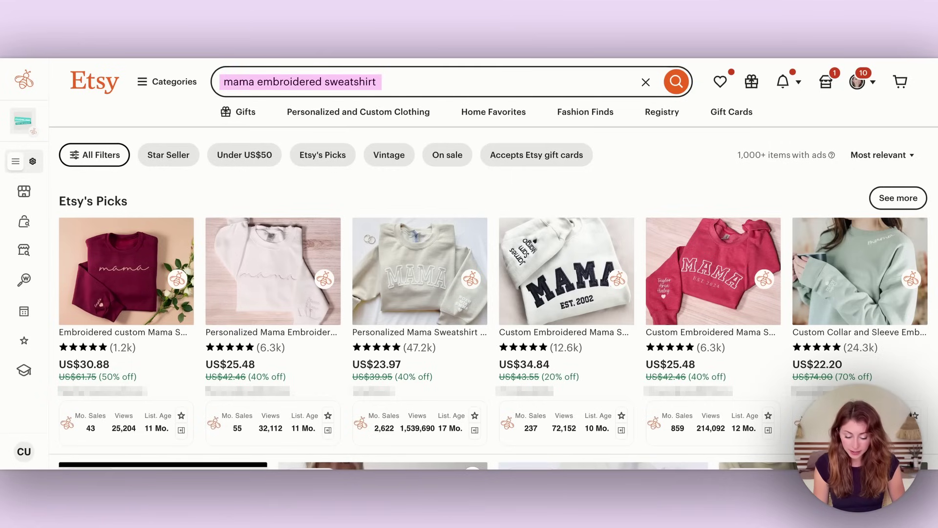
Scroll down to the Mama Sweatshirt listing's details, showing 43 monthly sales and $3,856 revenue
scroll(377, 197, "down", 8)
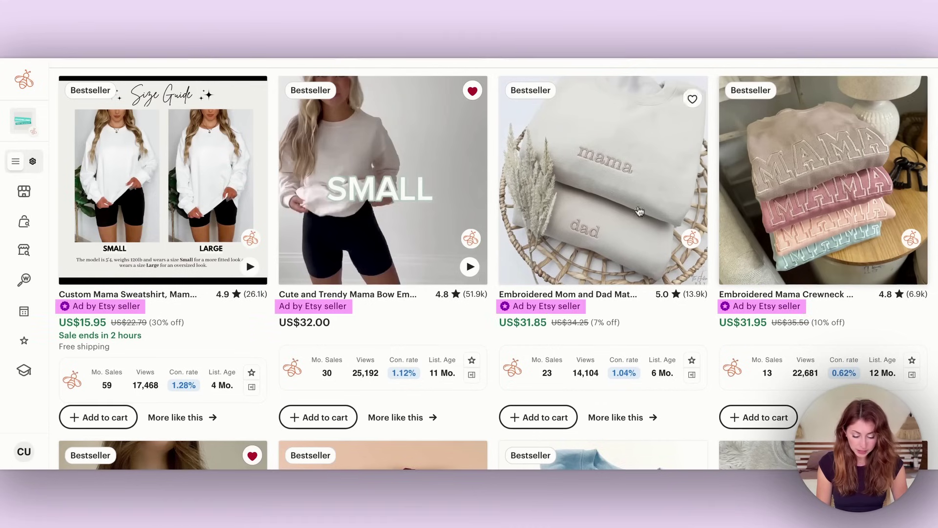
scroll(640, 211, "down", 7)
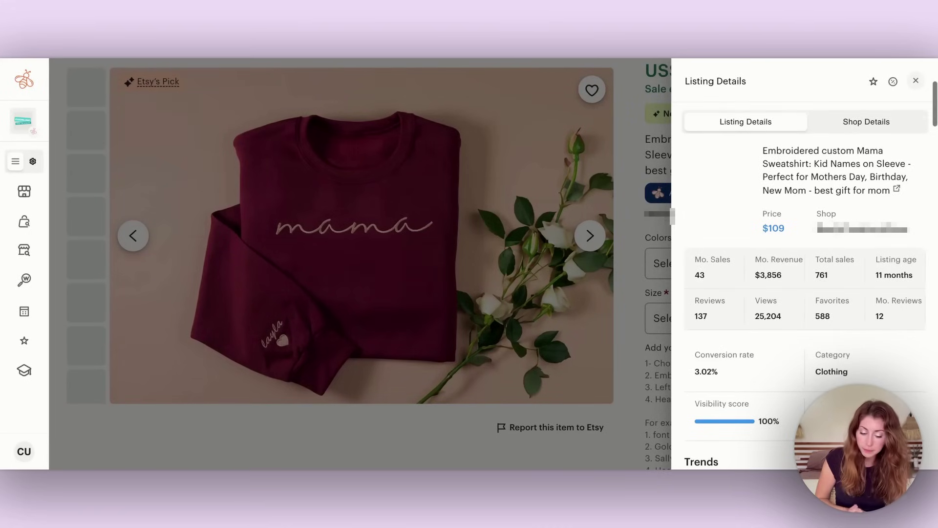
Scroll the Listing Details panel down to the Tags table and across its volume and competition columns
scroll(799, 161, "down", 10)
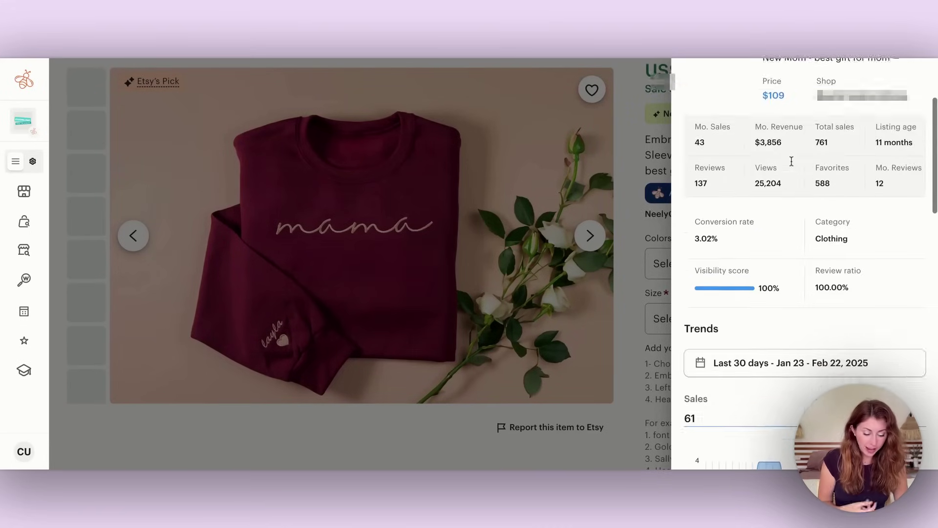
scroll(792, 162, "down", 2)
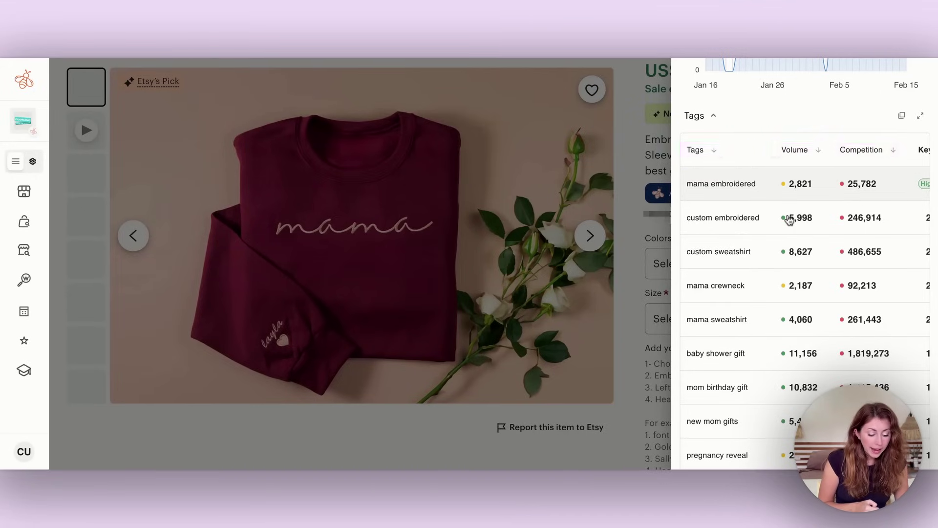
scroll(762, 218, "right", 1)
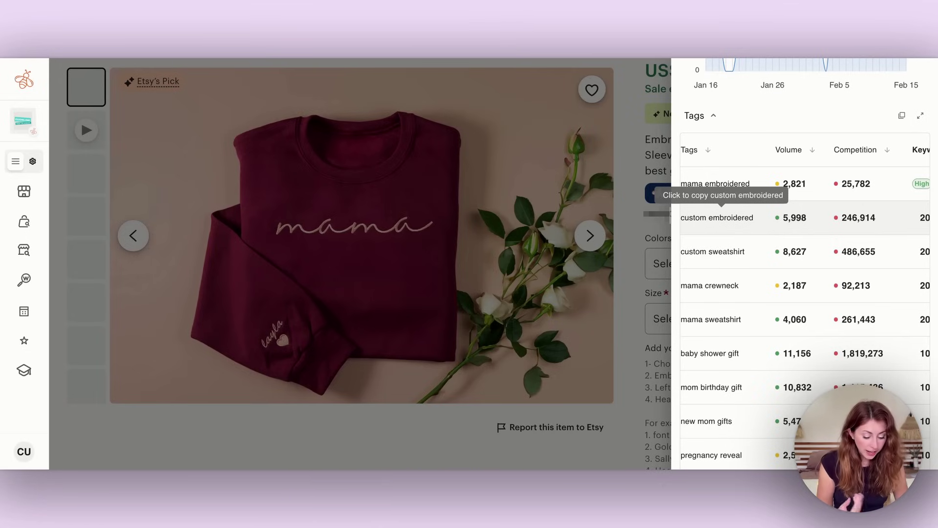
scroll(723, 218, "left", 1)
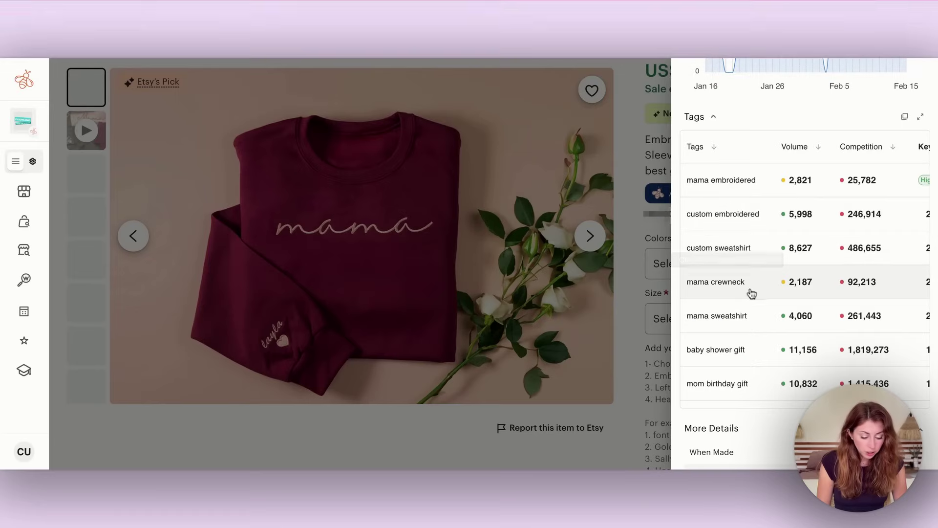
Scroll the Tags table across to the Keyword Score column
scroll(750, 291, "down", 2)
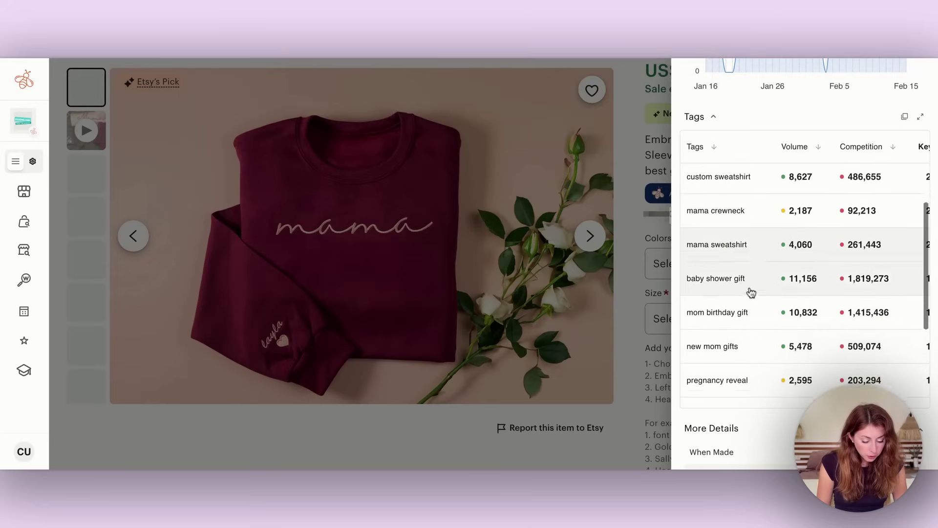
scroll(751, 292, "right", 2)
scroll(751, 292, "right", 1)
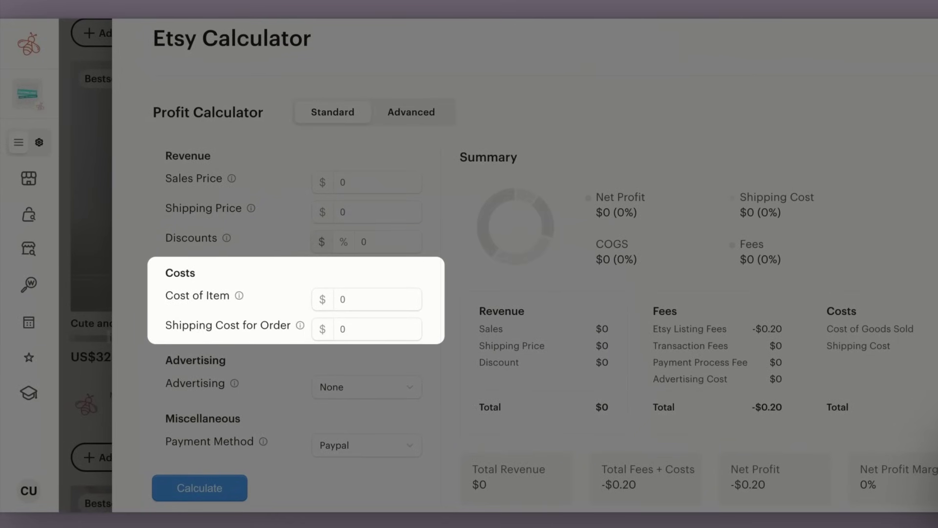
Enter a 25 discount in the Etsy Calculator's Discounts field
left_click(379, 181)
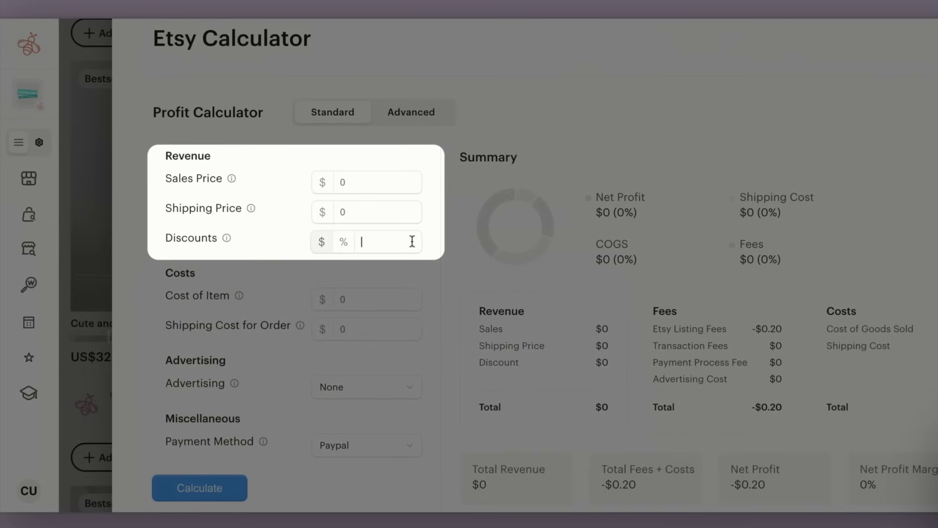
type("25")
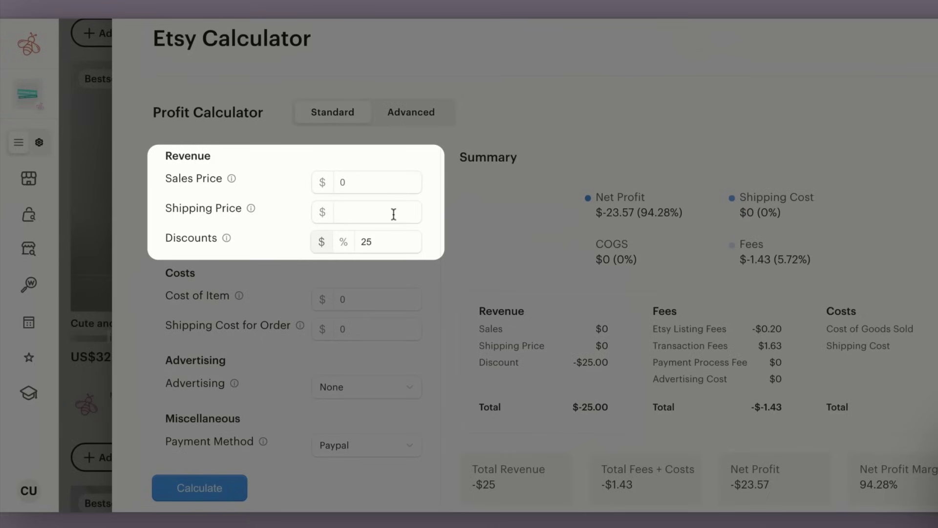
type("6")
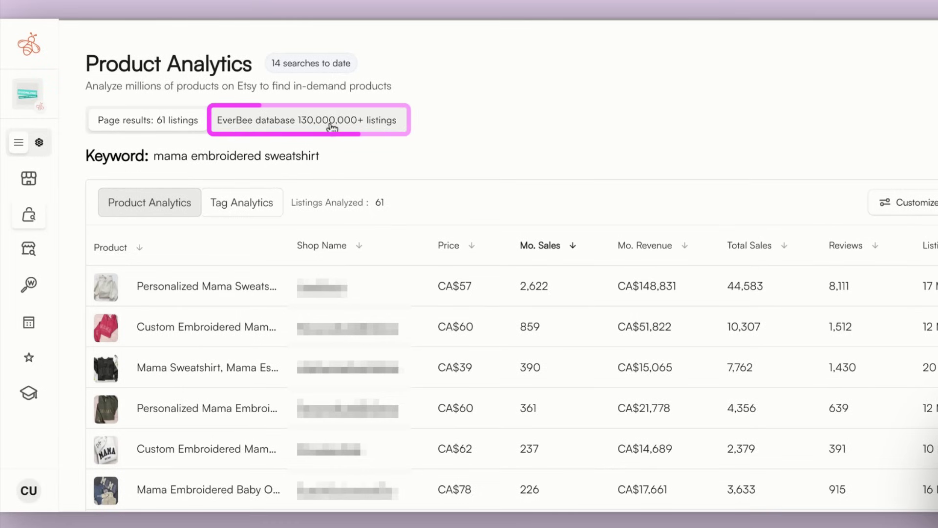
Search the full EverBee database for mama embroidered sweatshirt and sort by monthly sales, highest first
left_click(332, 126)
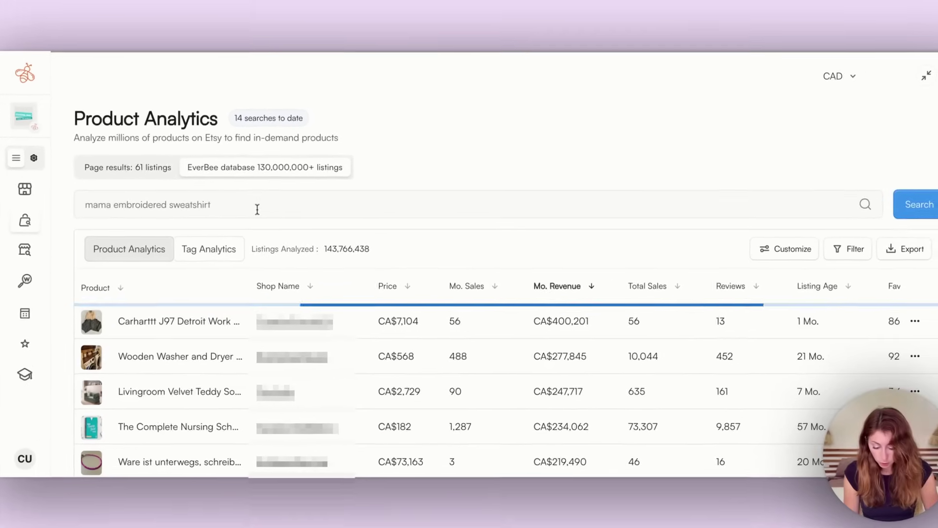
left_click(303, 199)
left_click_drag(252, 209, 79, 206)
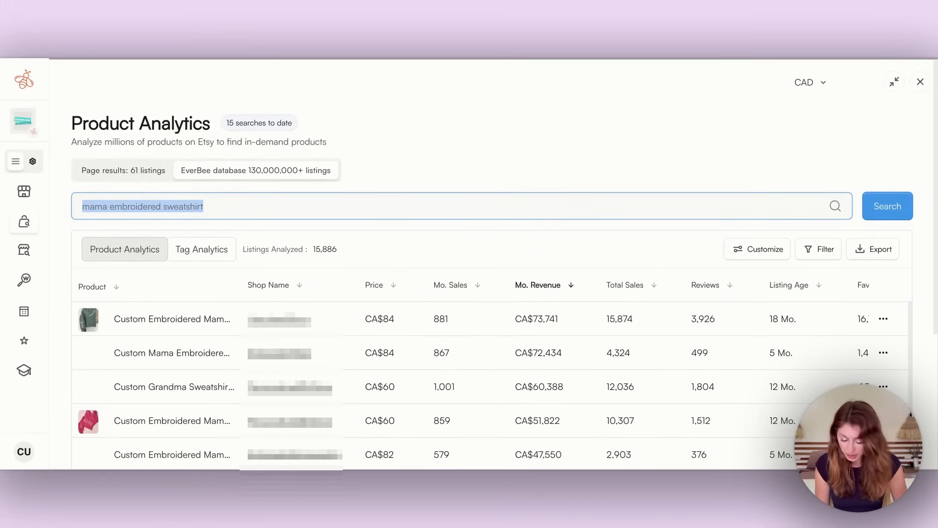
left_click(275, 203)
left_click(184, 172)
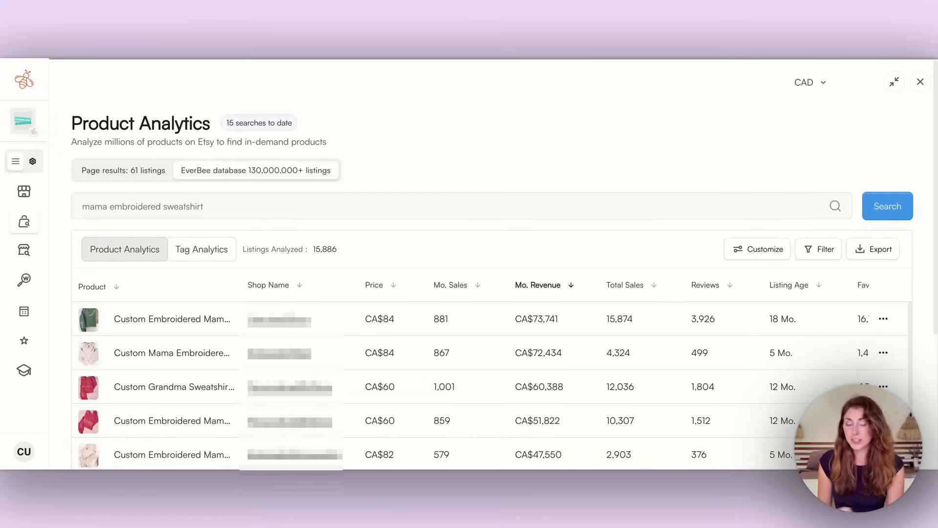
triple_click(151, 200)
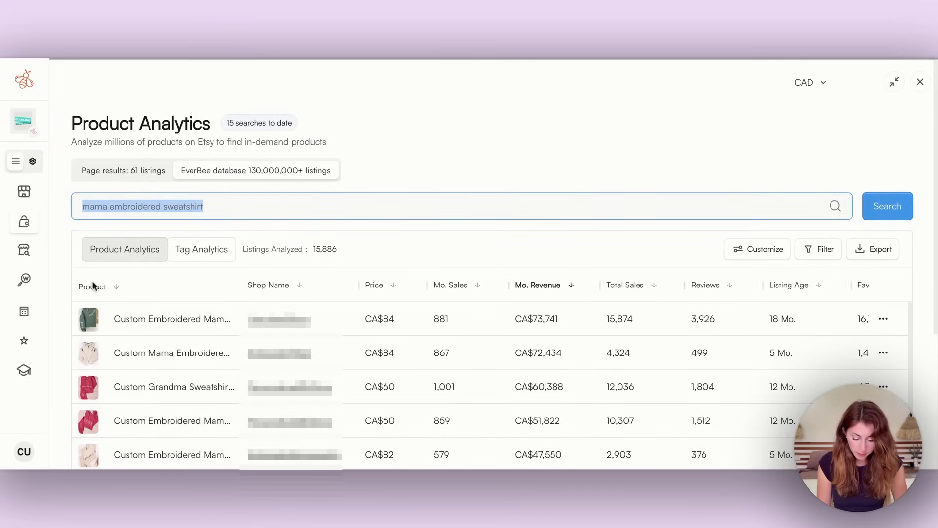
left_click(421, 178)
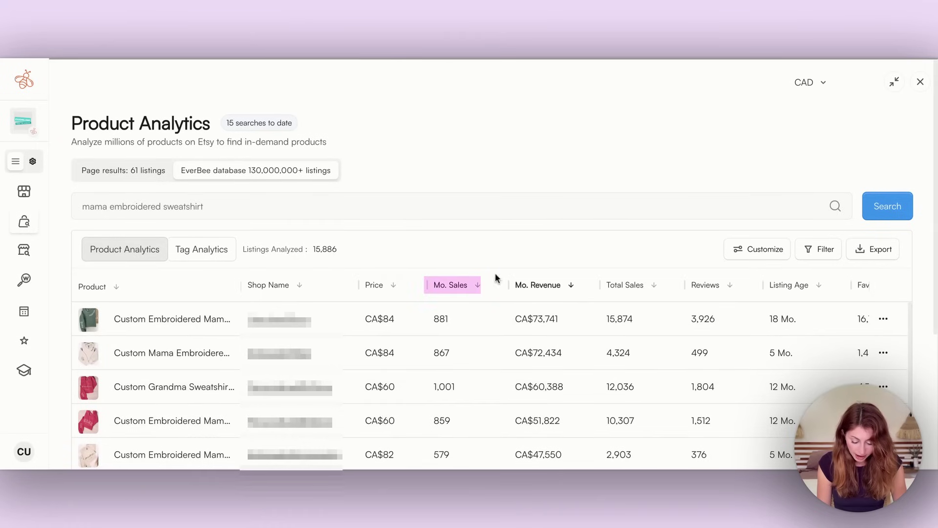
left_click(478, 286)
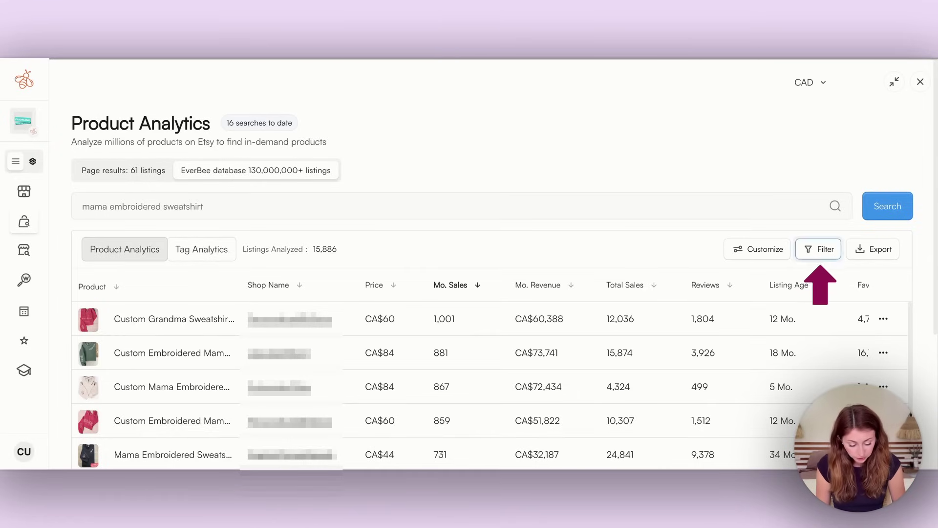
left_click(818, 250)
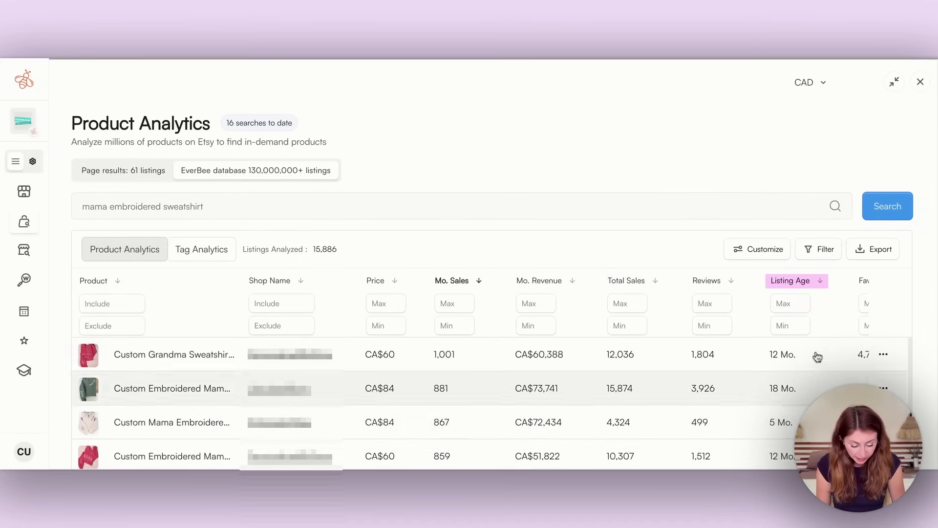
Cap Listing Age at 3 months, leaving 6,858 listings led by Embroidered Mimi Sweatshirt
left_click(783, 304)
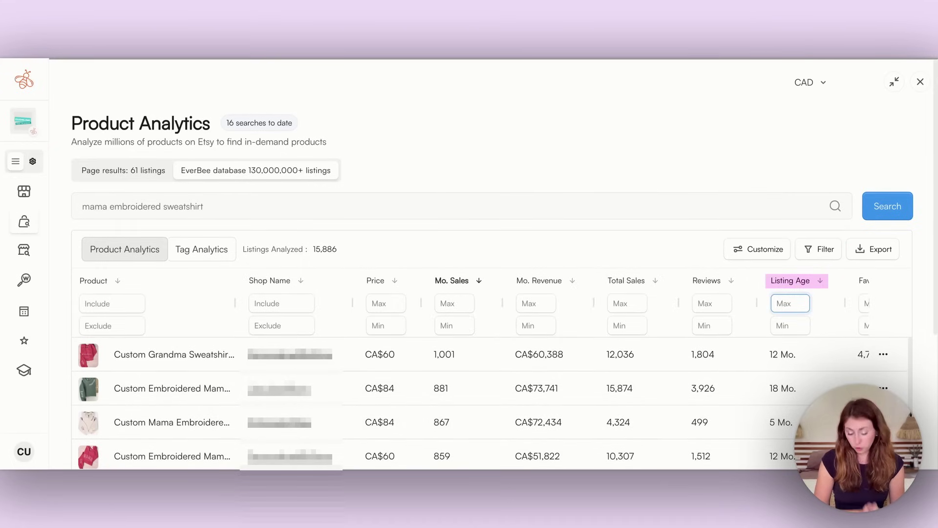
key("Return")
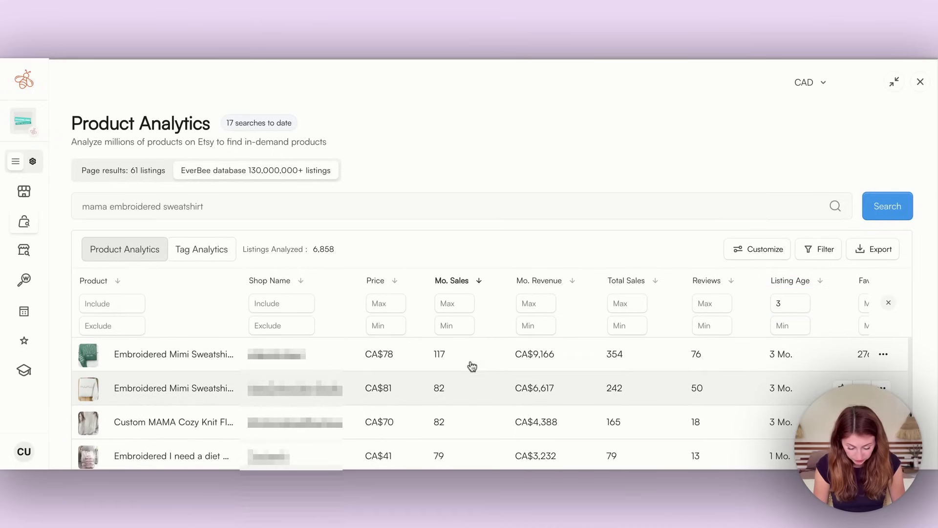
scroll(429, 420, "down", 5)
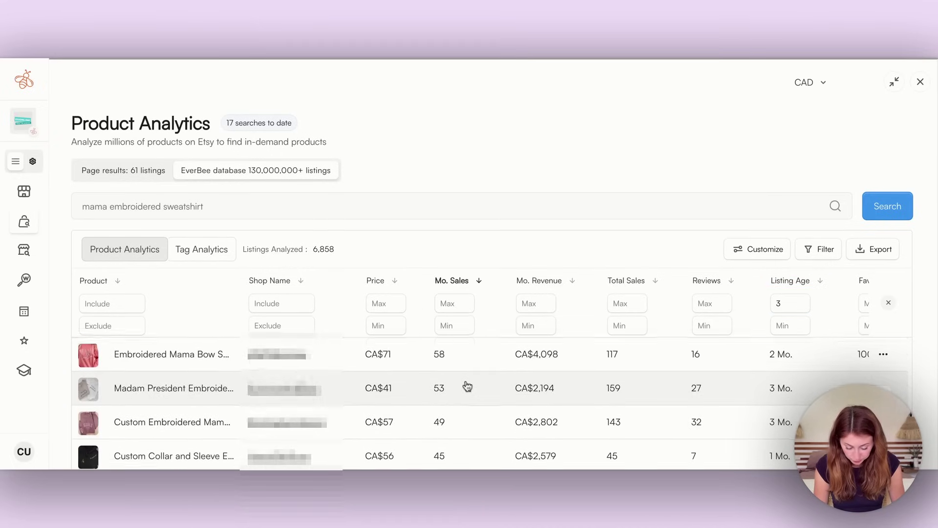
scroll(466, 386, "down", 3)
scroll(465, 385, "up", 8)
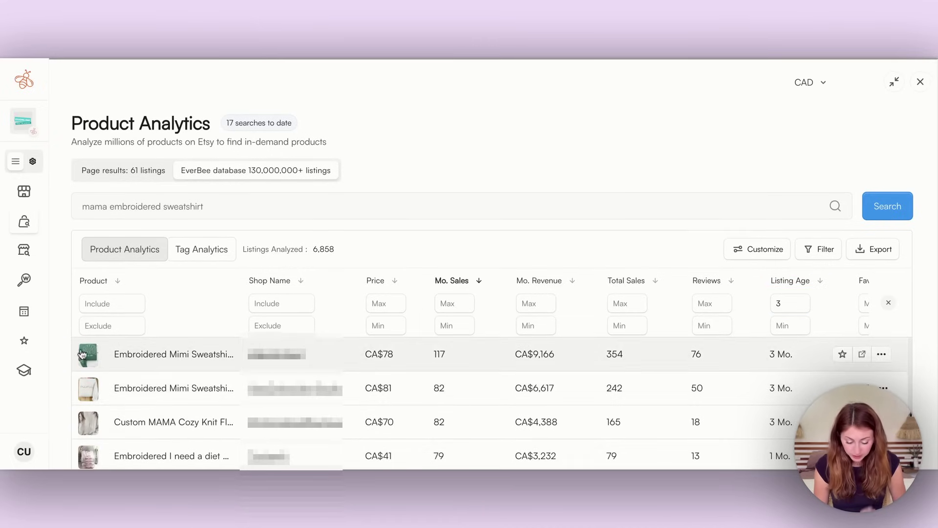
mouse_move(87, 358)
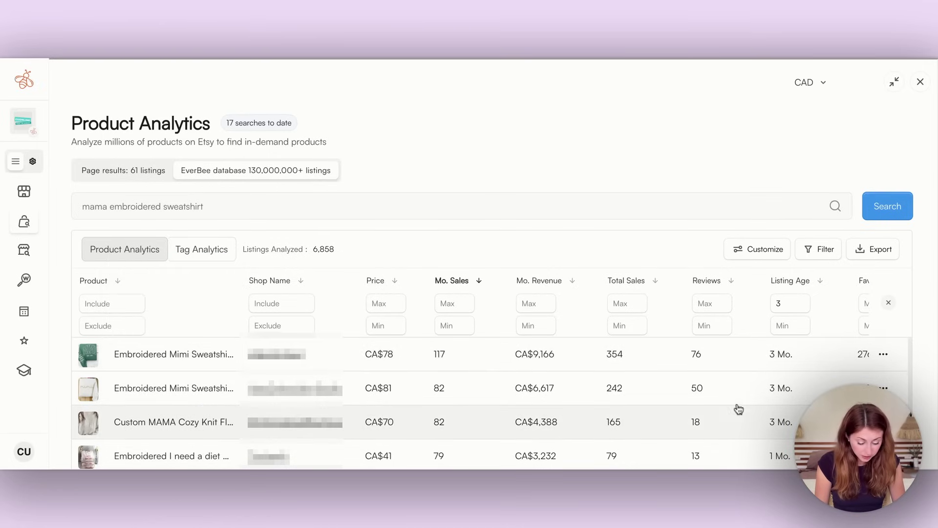
scroll(737, 408, "down", 1)
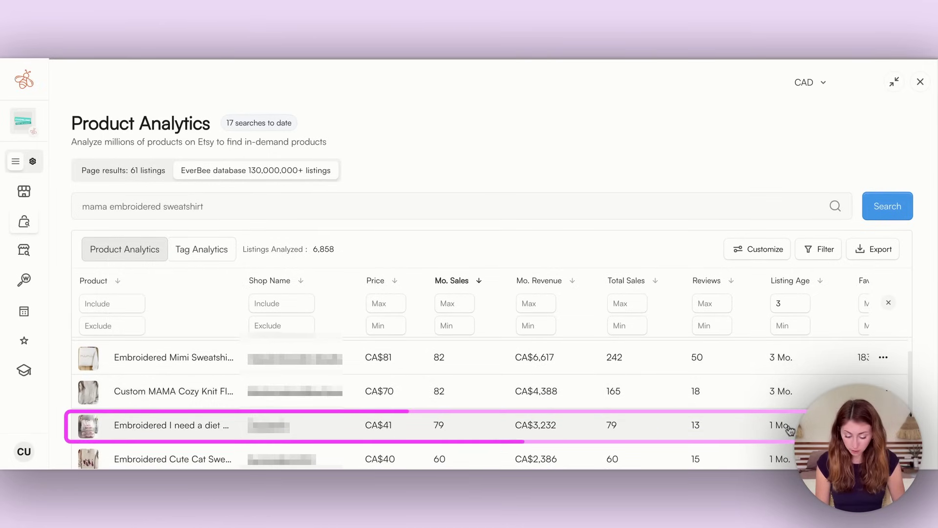
scroll(787, 425, "up", 1)
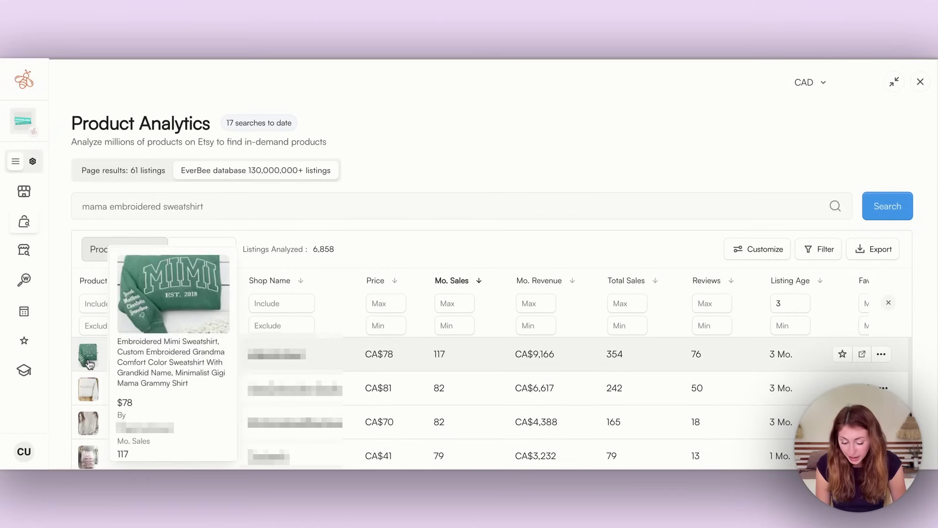
mouse_move(88, 387)
scroll(88, 404, "down", 1)
mouse_move(88, 405)
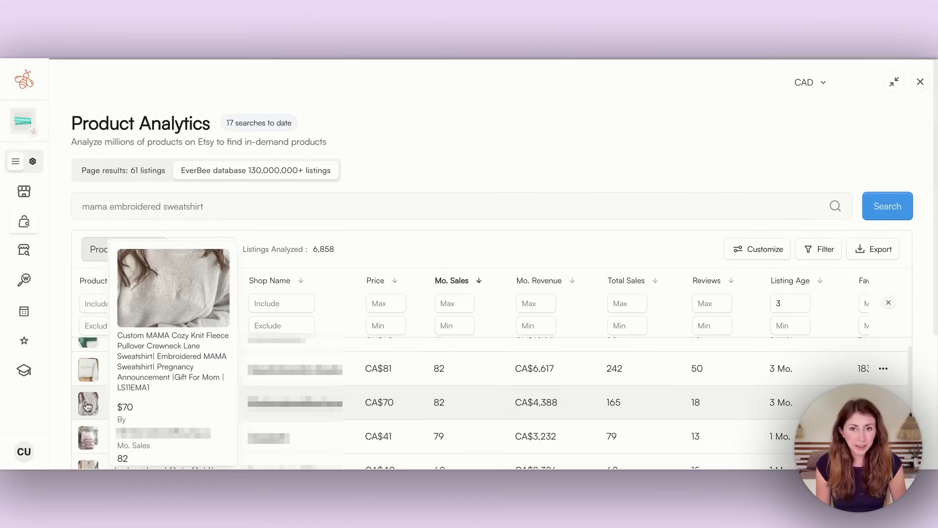
scroll(88, 406, "up", 1)
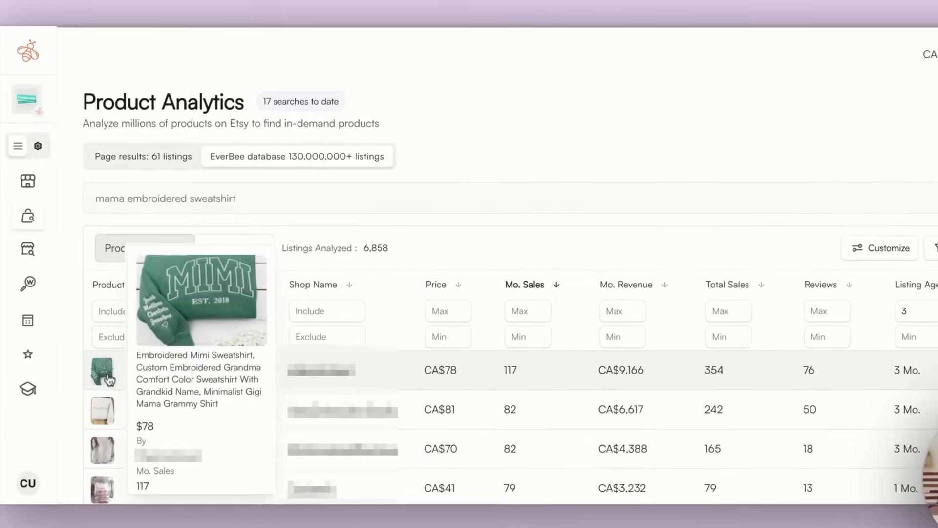
mouse_move(93, 389)
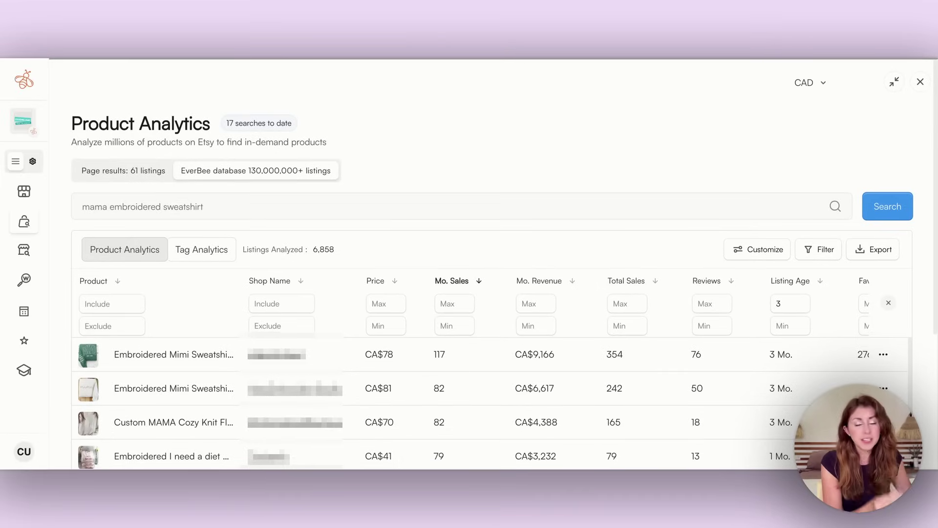
scroll(492, 386, "down", 1)
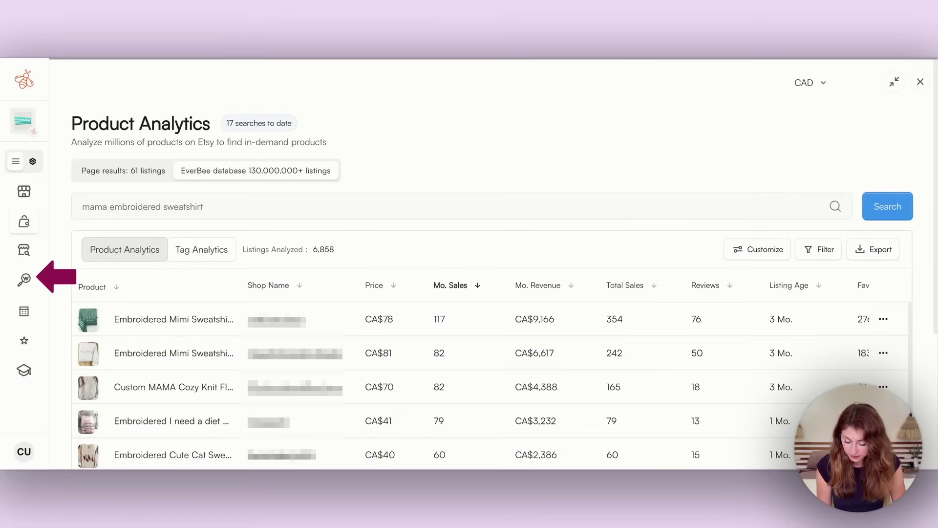
Expand the EverBee menu and show Tag Analytics for the mama embroidered sweatshirt search
left_click(15, 161)
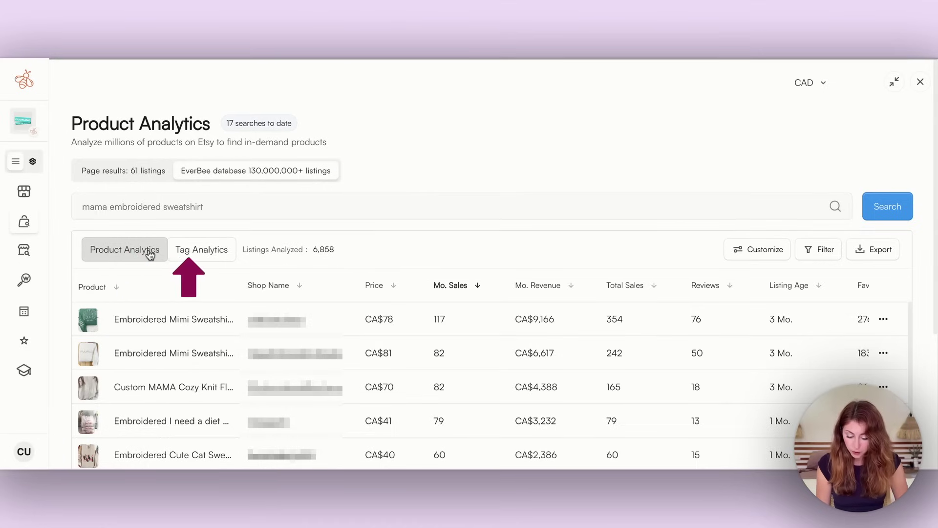
left_click(215, 251)
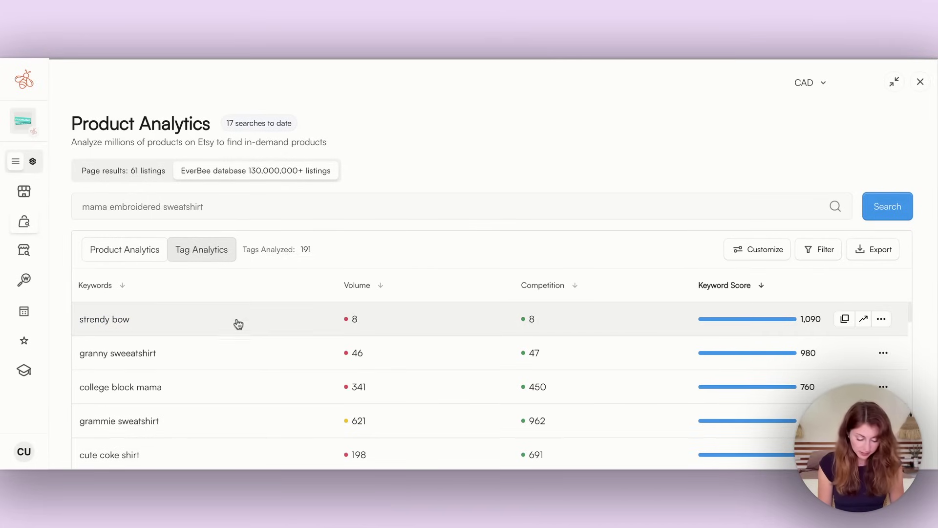
Set the Tag Analytics Volume Min filter to 200 and select the Competition Max box
left_click(837, 254)
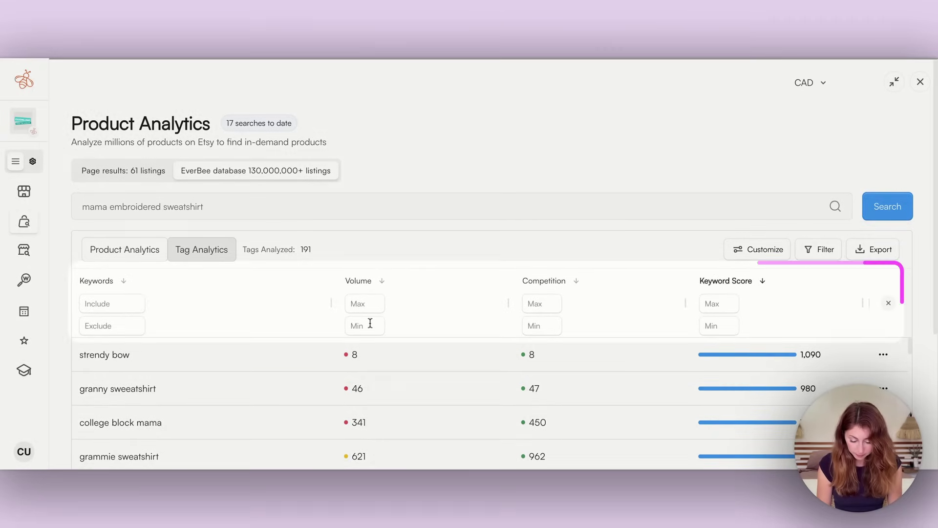
left_click(370, 324)
type("200")
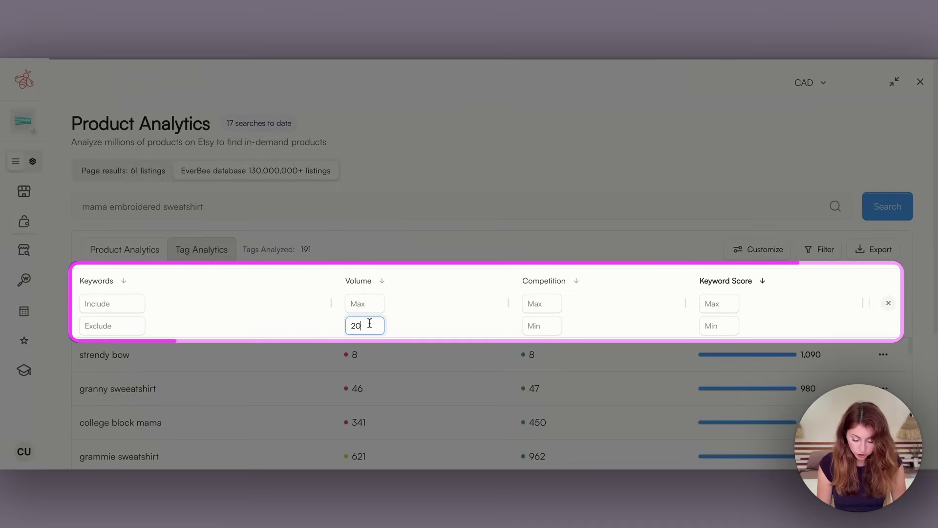
left_click(544, 300)
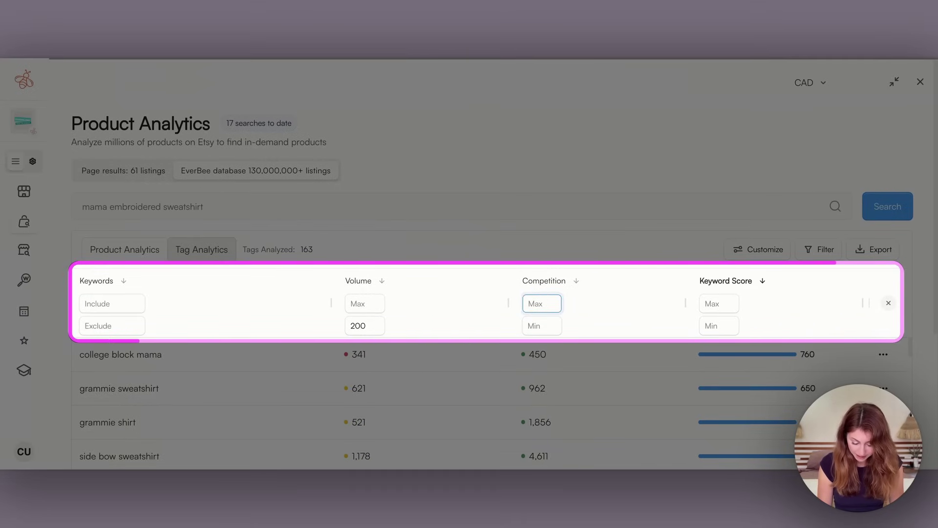
Cap competition at 5000 and scroll through the 16 filtered keywords
type("5000")
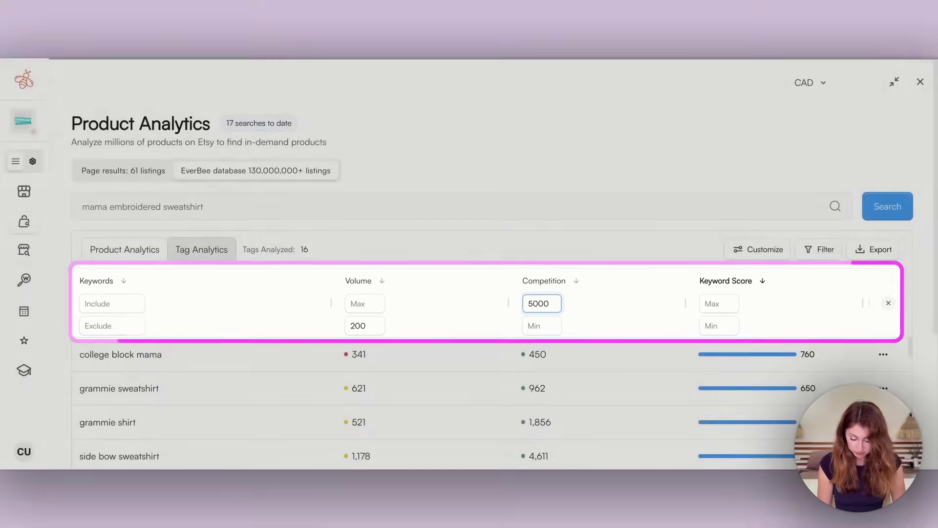
scroll(329, 355, "down", 1)
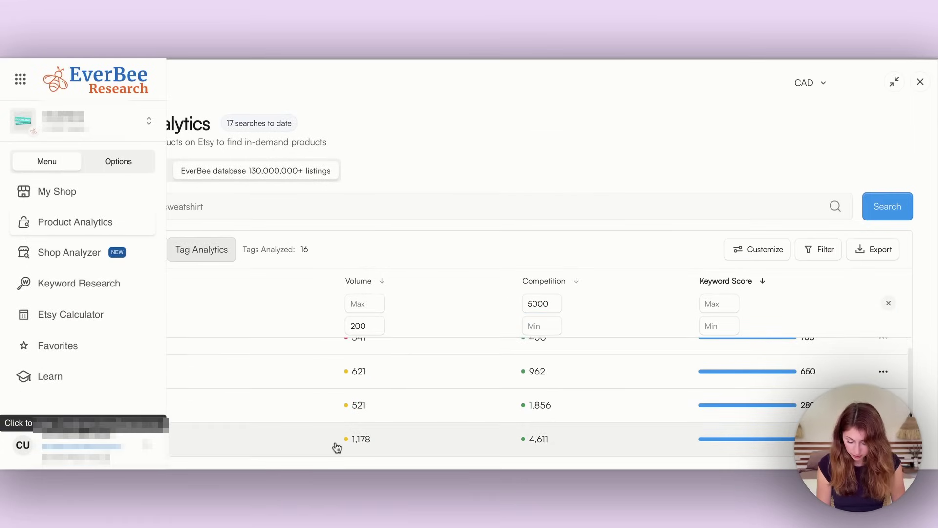
scroll(336, 430, "up", 1)
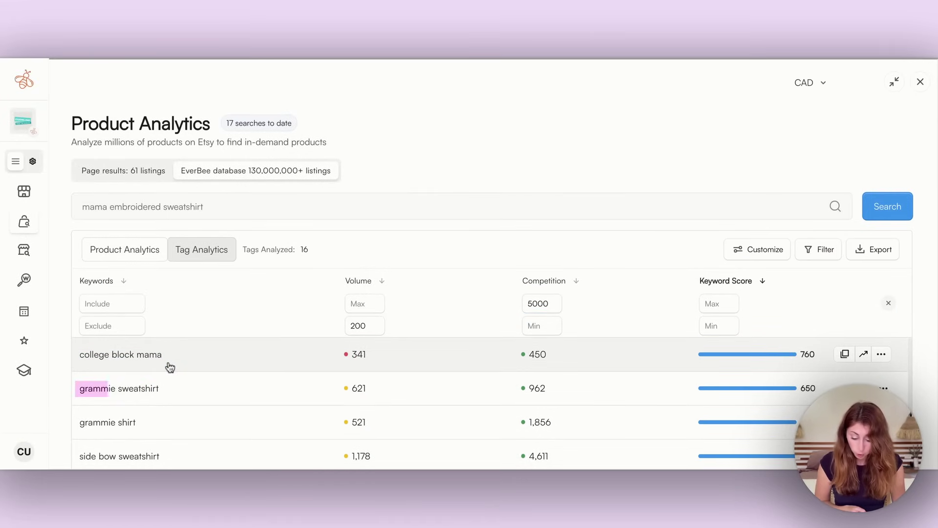
scroll(190, 399, "down", 1)
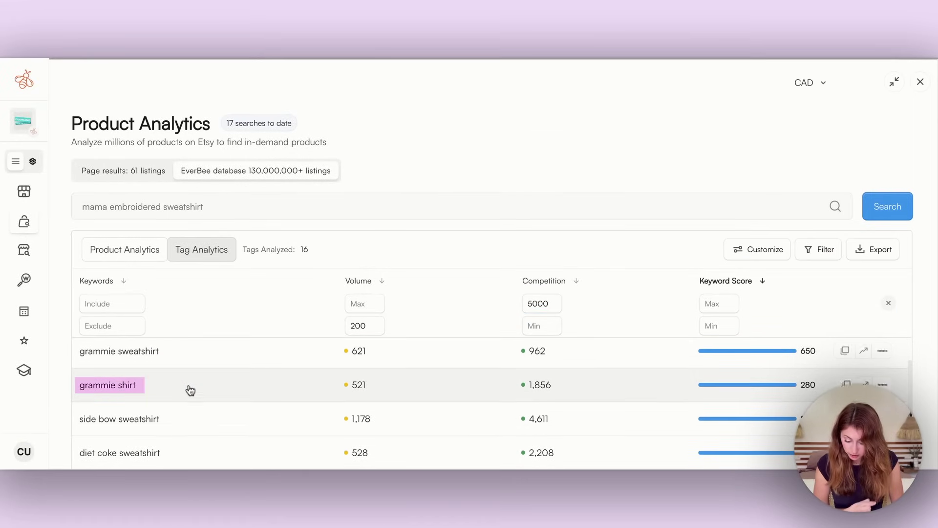
scroll(192, 413, "down", 1)
scroll(194, 418, "down", 1)
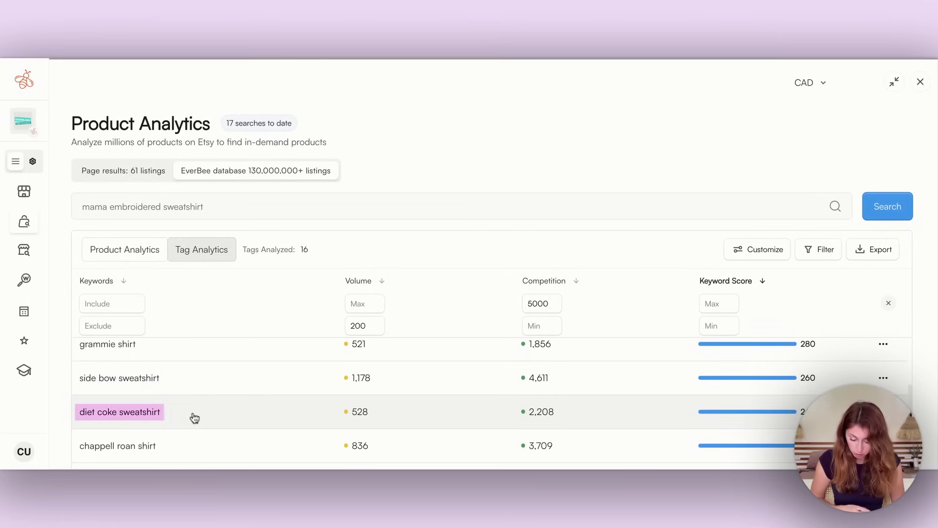
scroll(147, 416, "down", 1)
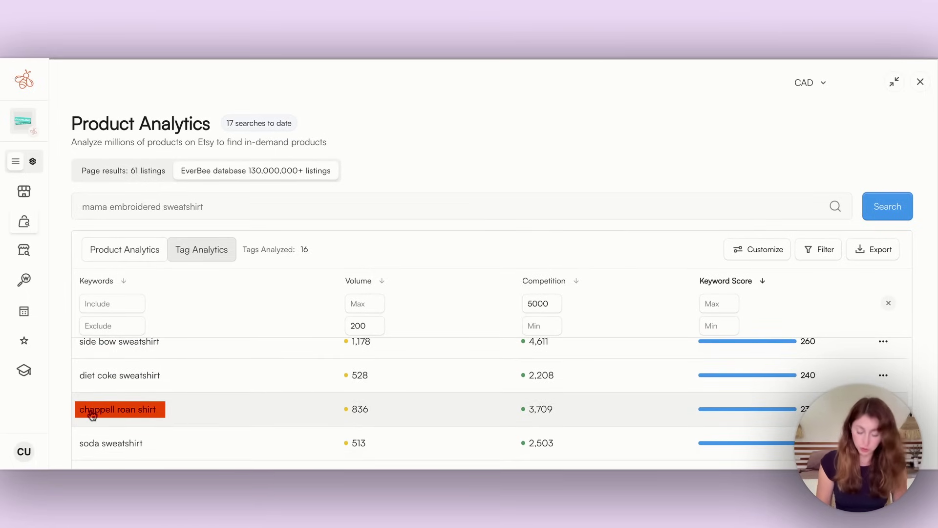
scroll(147, 409, "down", 1)
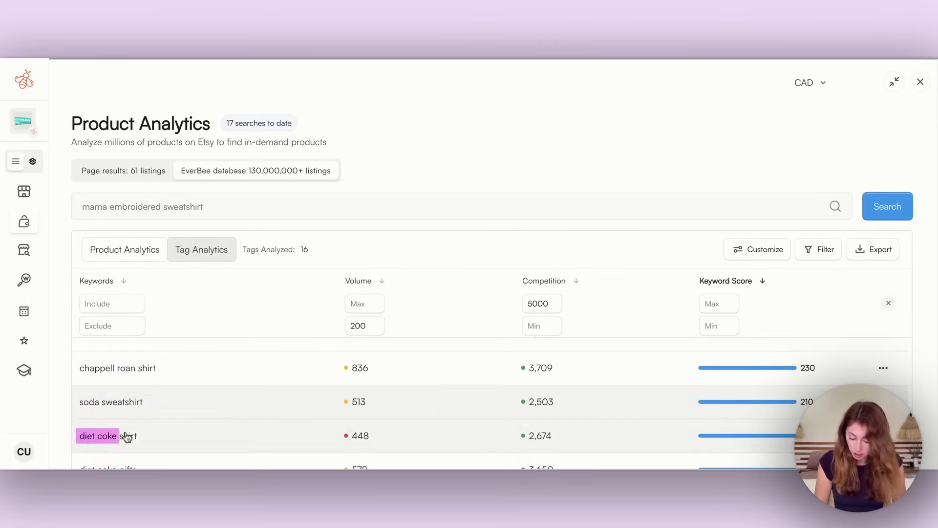
scroll(161, 430, "down", 2)
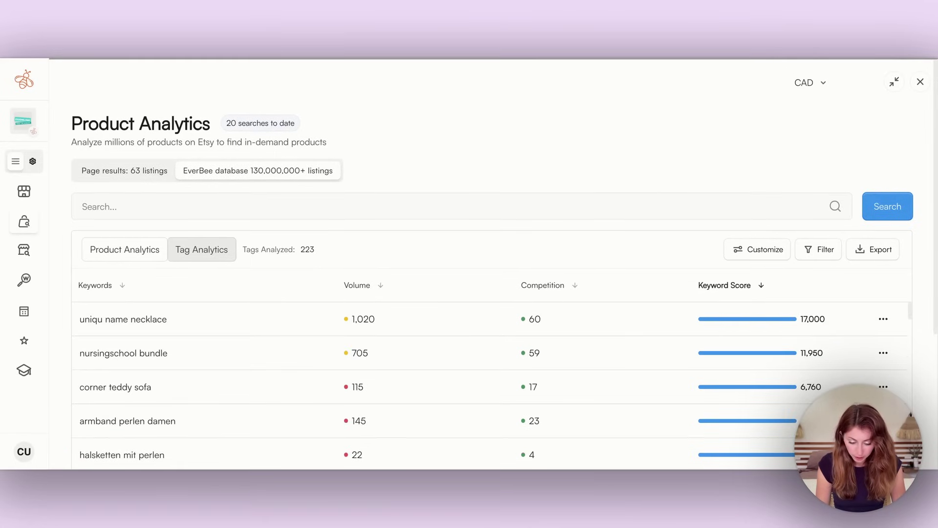
Search EverBee for shirt and view its 218 keyword tags
left_click(139, 215)
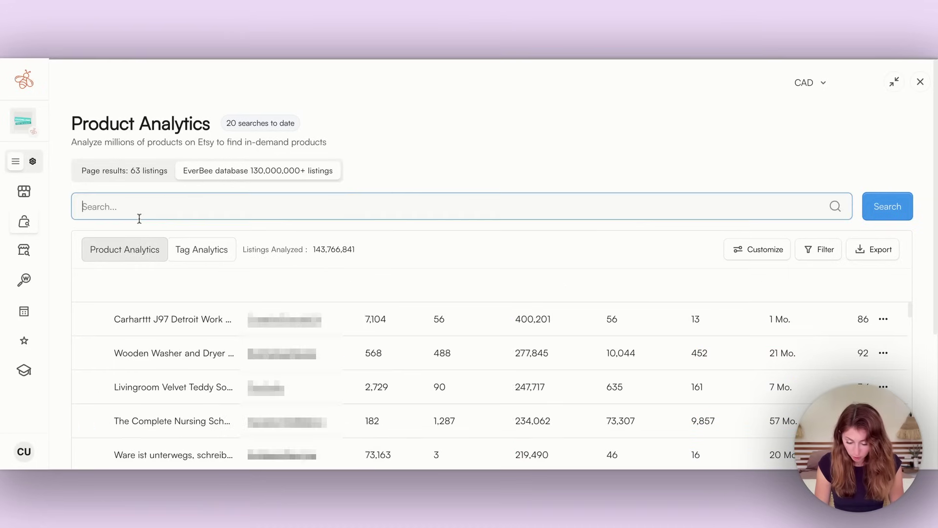
left_click(229, 249)
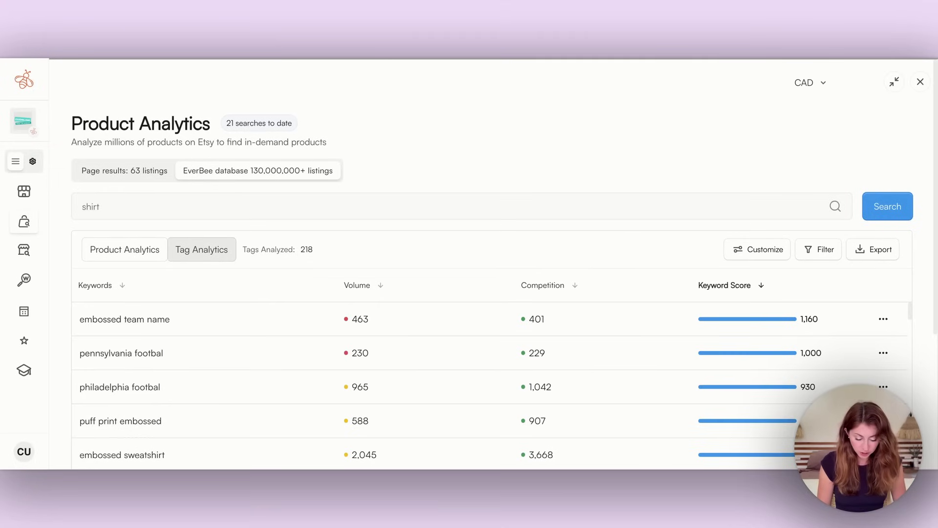
Filter the shirt tags to Volume Min 200 and Competition Max 5000, then scroll the remaining tags
left_click(825, 250)
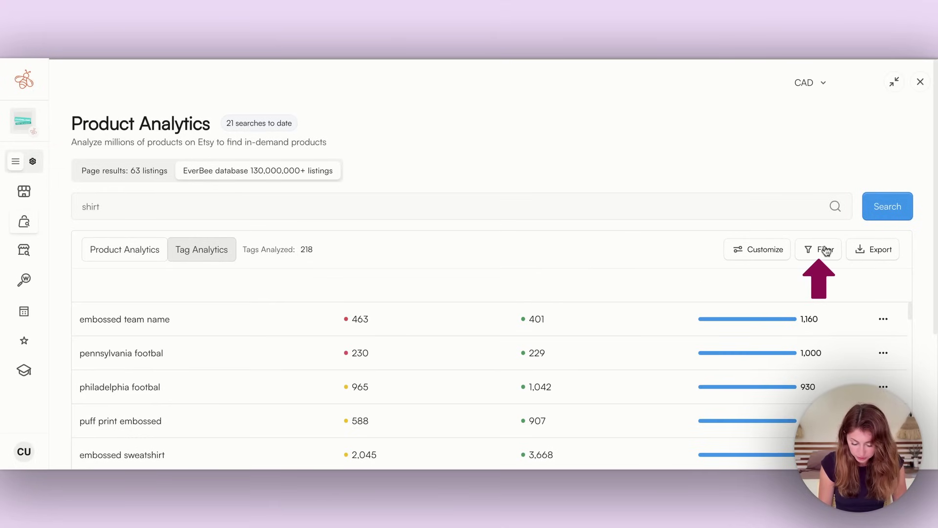
left_click(364, 303)
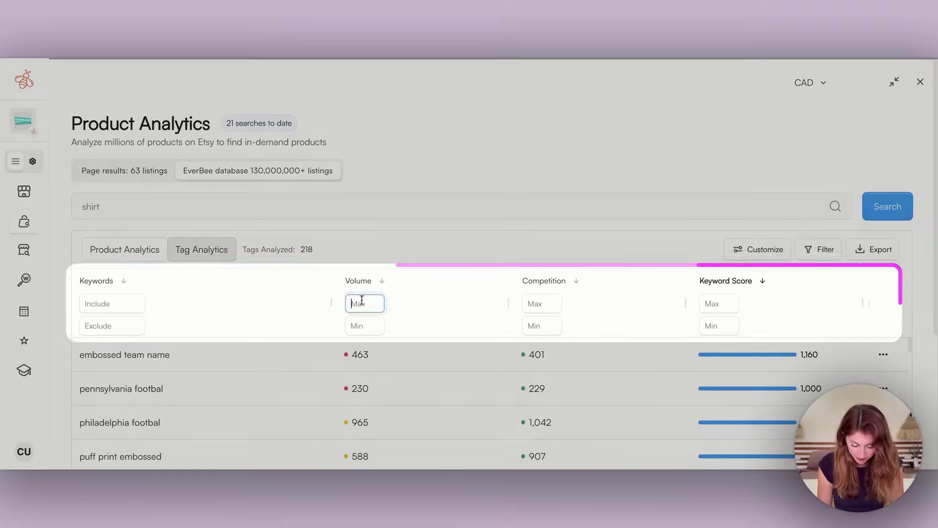
type("200")
key("BackSpace")
key("BackSpace")
key("BackSpace")
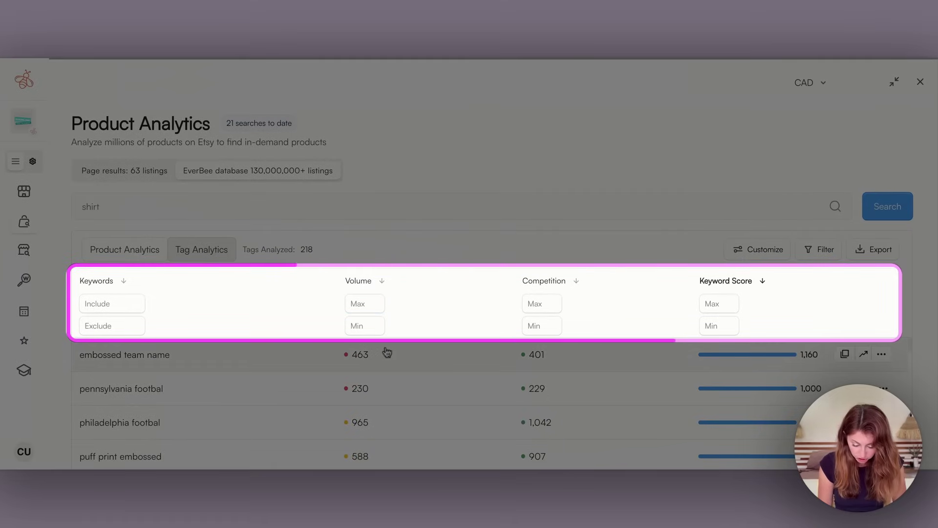
left_click(362, 326)
type("200")
left_click(538, 300)
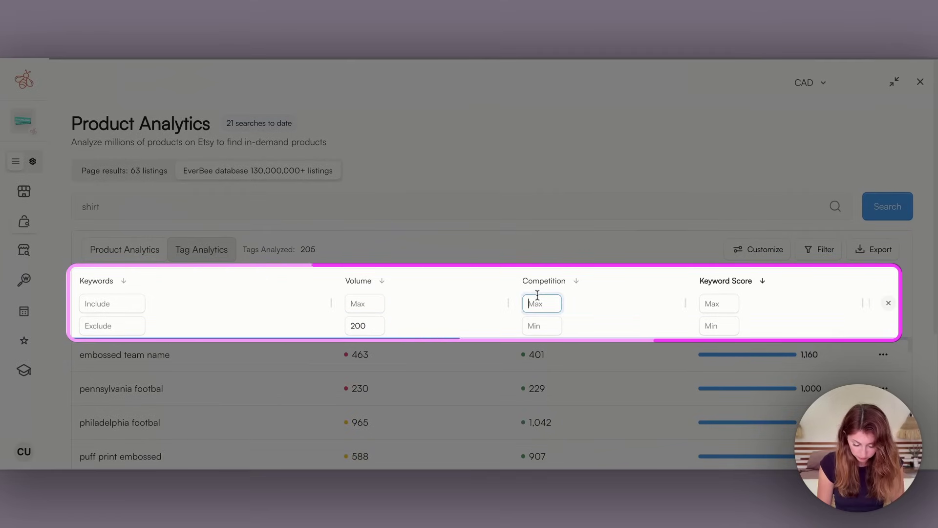
type("5000")
scroll(332, 391, "down", 1)
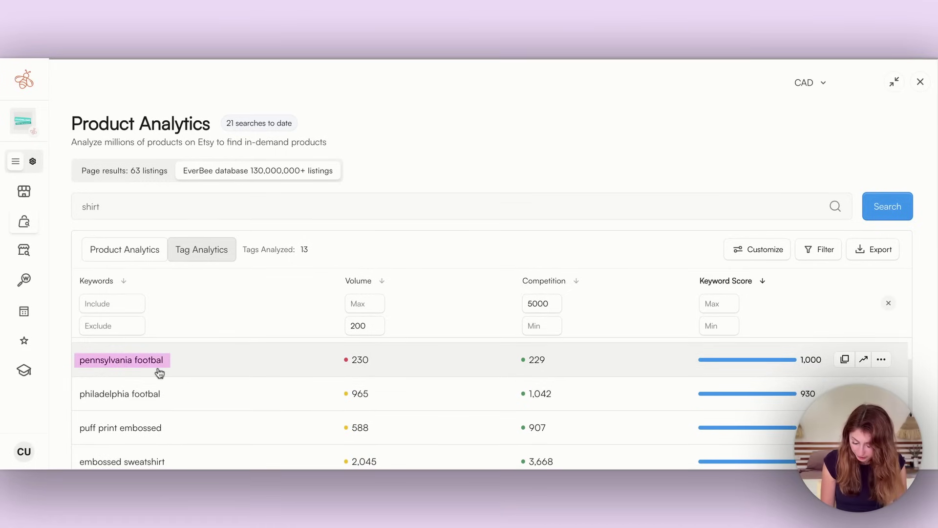
scroll(205, 386, "down", 1)
scroll(254, 397, "down", 1)
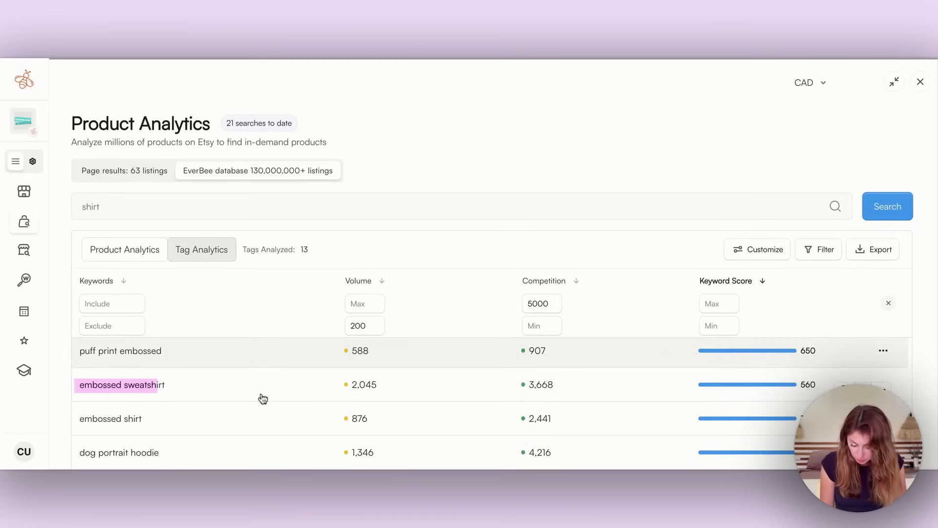
scroll(245, 389, "down", 1)
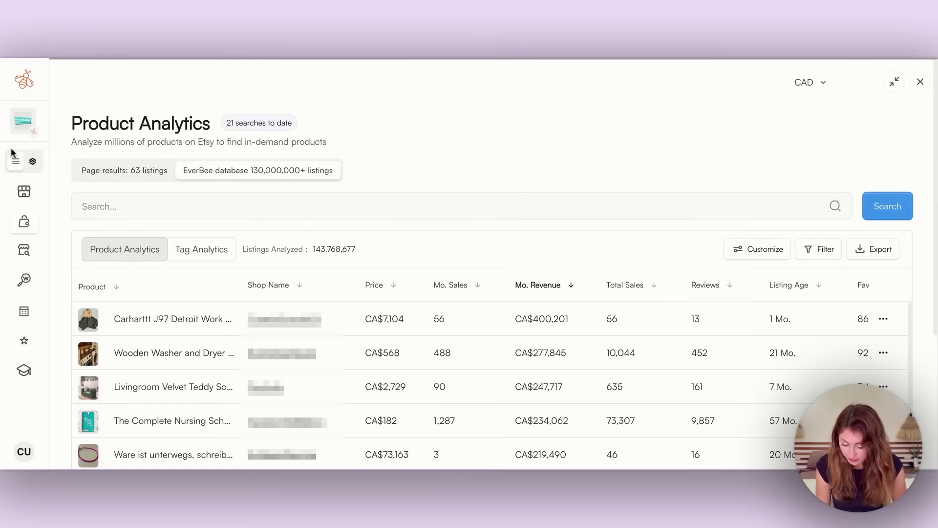
Watch the shop-age-versus-sales explainer, then return to the Product Analytics table
mouse_move(44, 267)
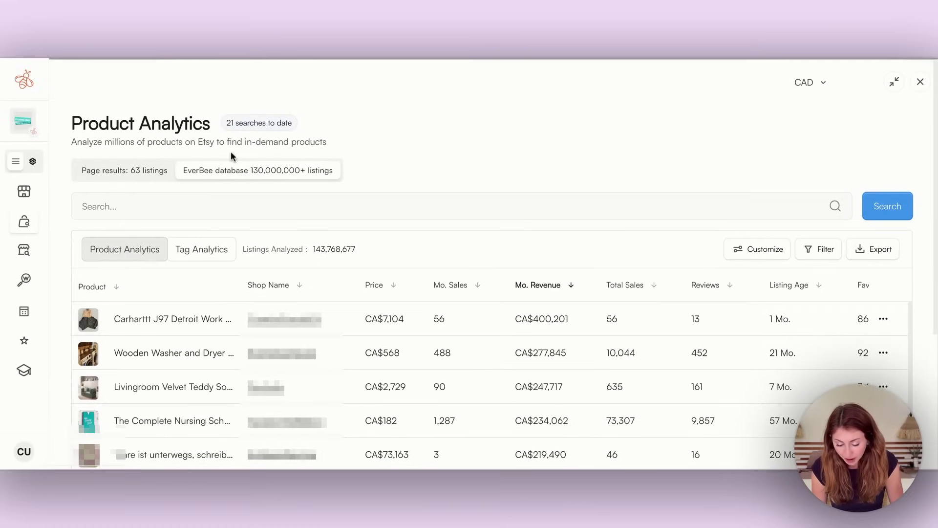
Scroll the Product Analytics table right to reveal the Category and Shop Age columns
triple_click(113, 119)
left_click(138, 205)
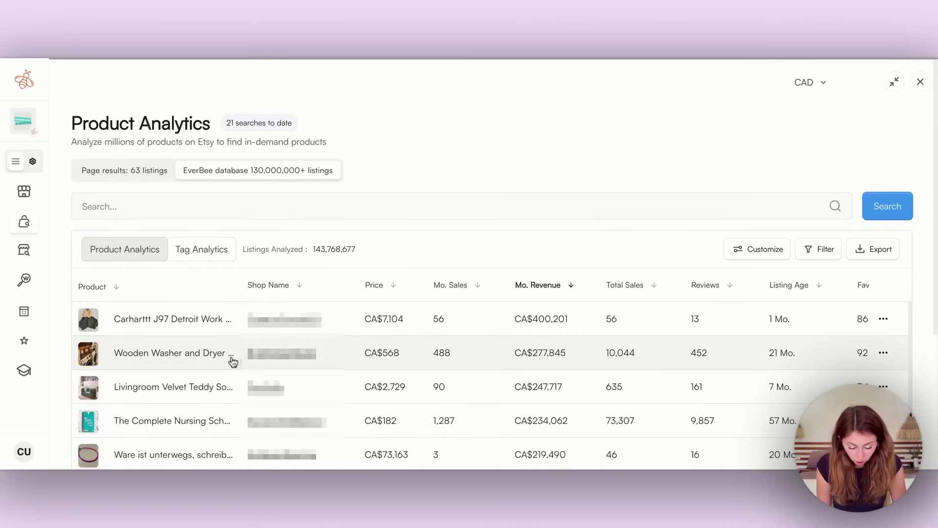
scroll(230, 360, "right", 10)
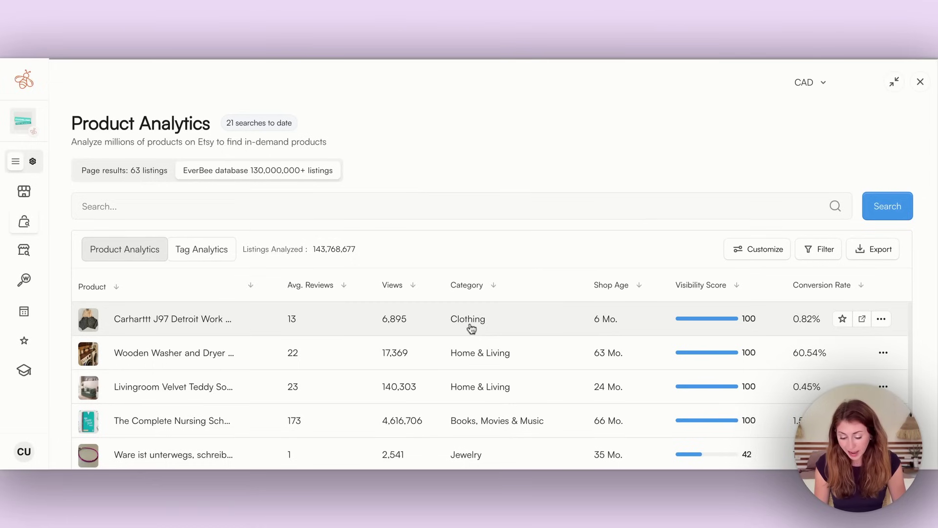
left_click(149, 206)
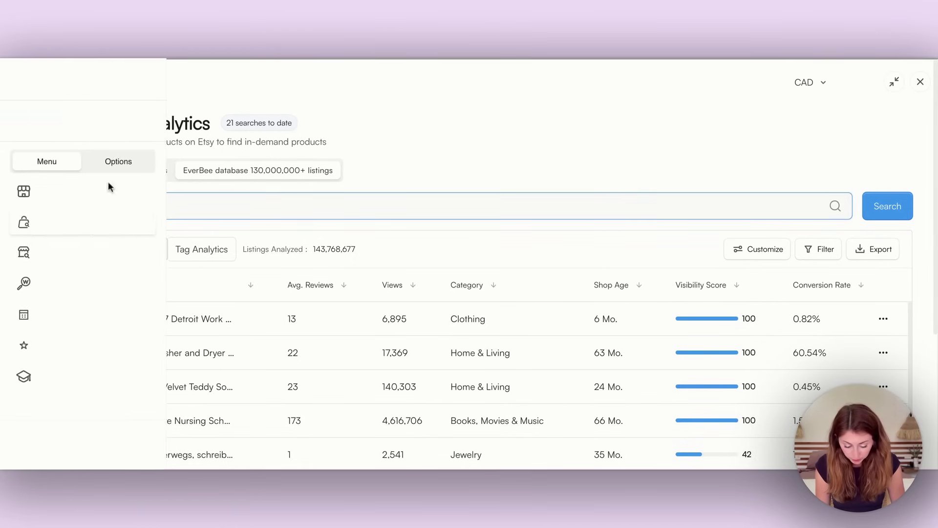
Set Shop Age Max to 6, choose the Clothing category, and sort by Mo. Sales
left_click(826, 249)
left_click(612, 304)
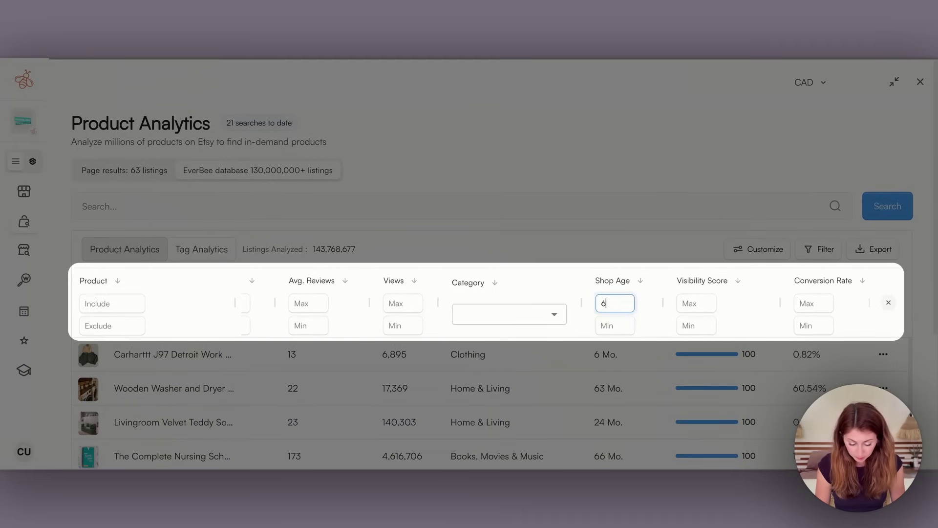
type("6")
left_click(508, 313)
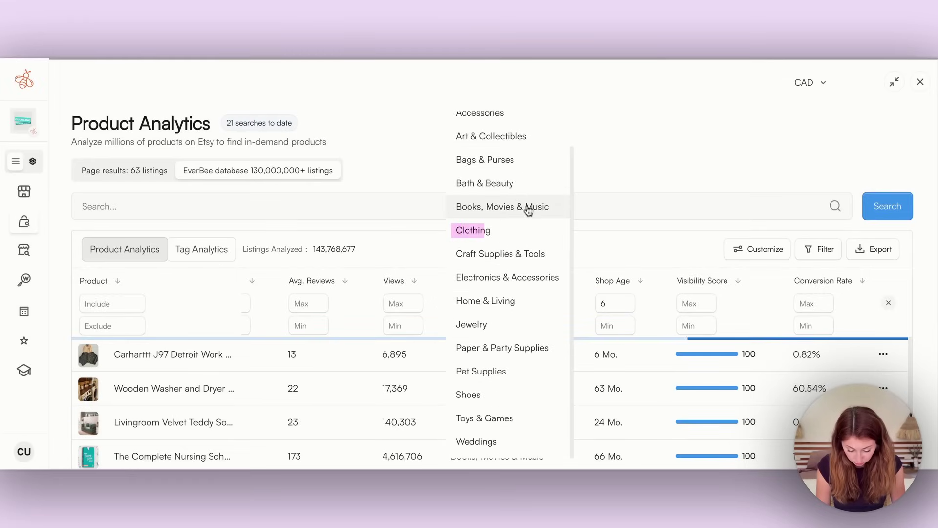
left_click(612, 303)
key("BackSpace")
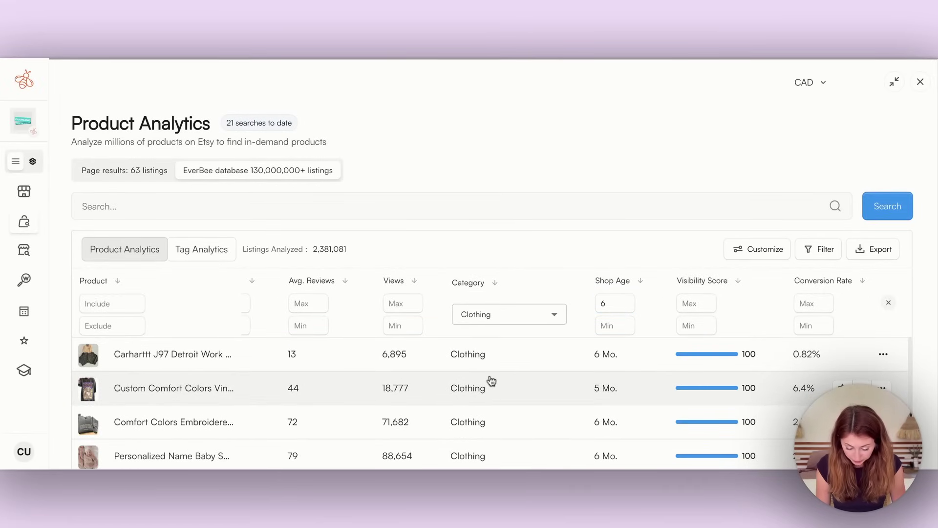
scroll(558, 350, "left", 10)
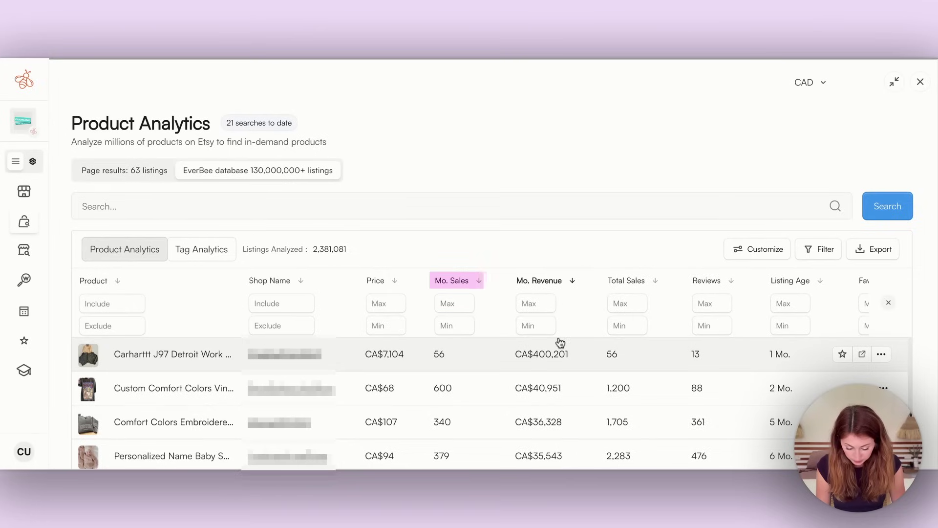
left_click(478, 283)
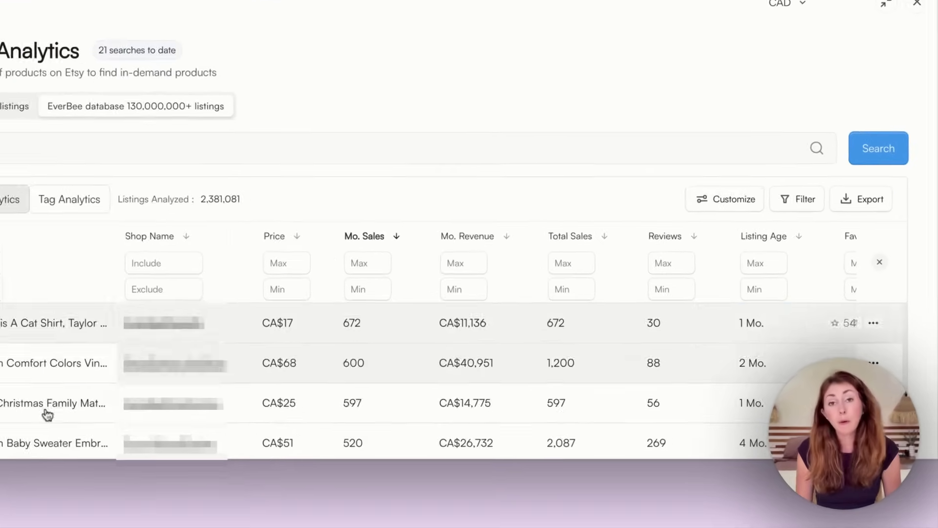